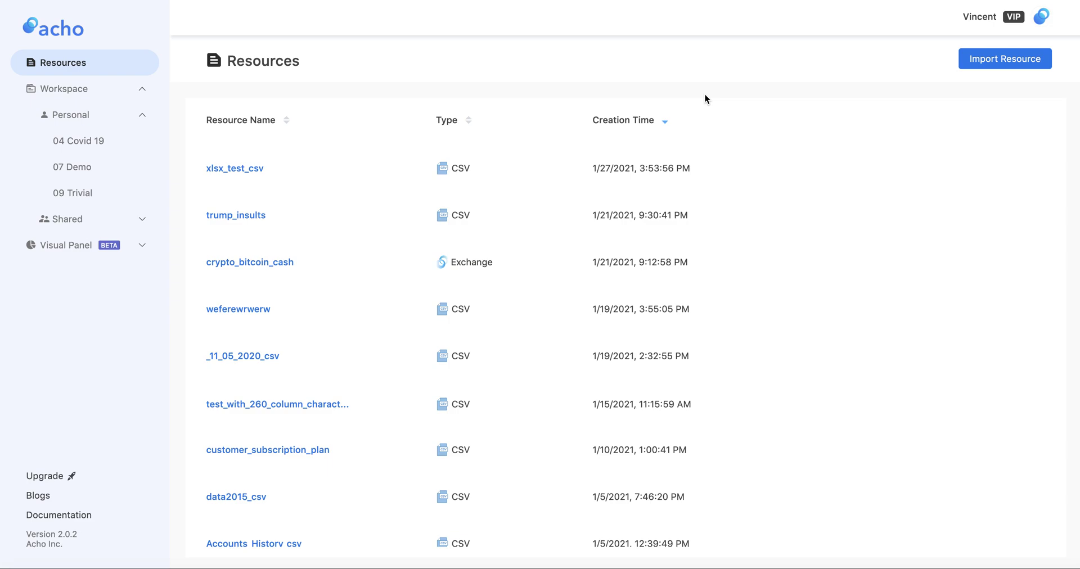
Step: Import a new single CSV resource from the file acho_export__1000000_Sales_Records_csv.csv in the acho studio demo folder
left_click(979, 63)
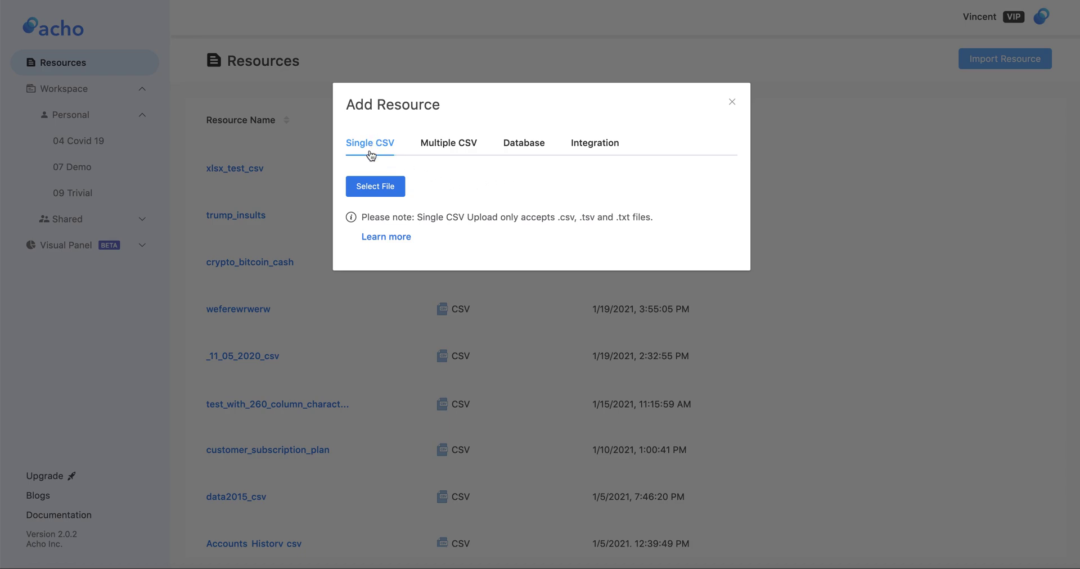
left_click(374, 187)
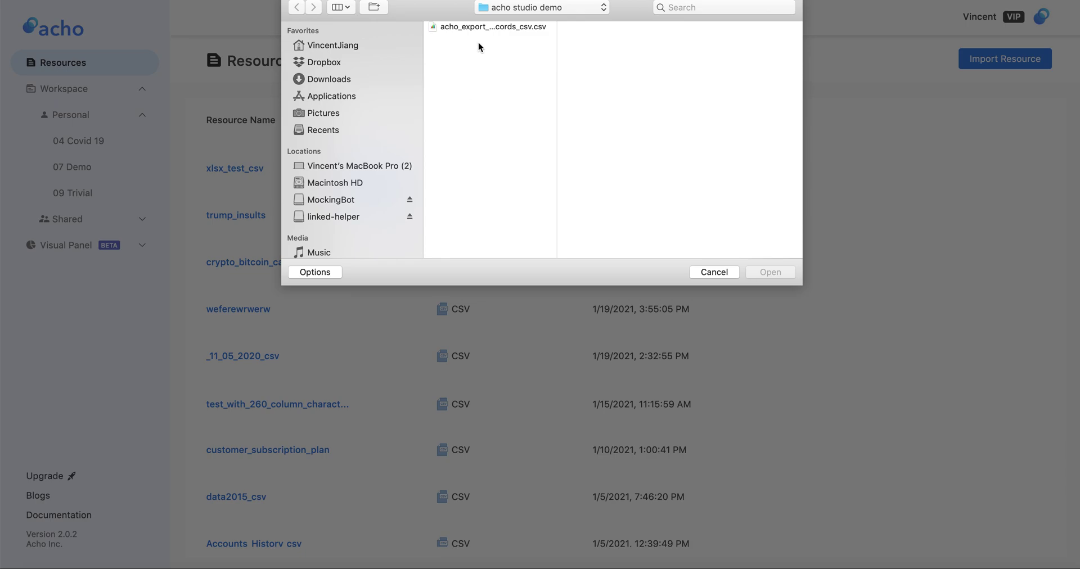
left_click(485, 26)
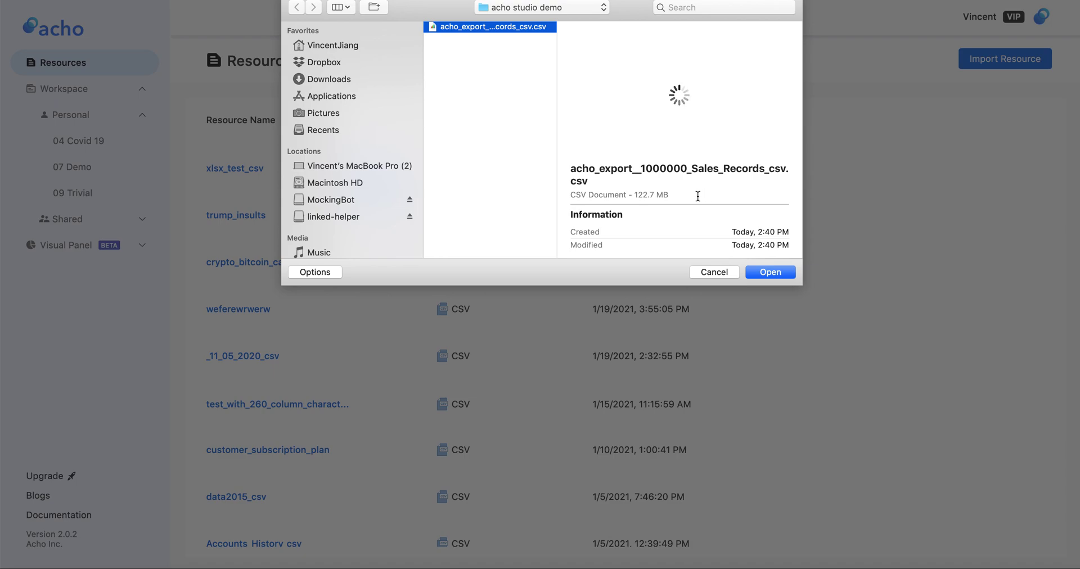
left_click(773, 272)
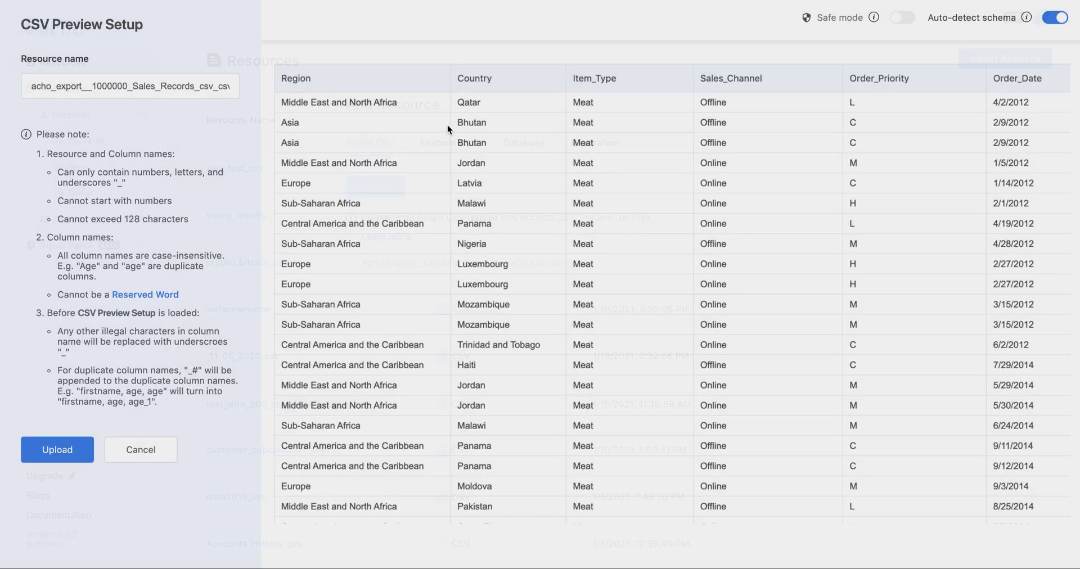
Step: Examine the rows and columns of the CSV preview, from Region across to Total_Profit
scroll(447, 124, "down", 3)
scroll(447, 125, "up", 3)
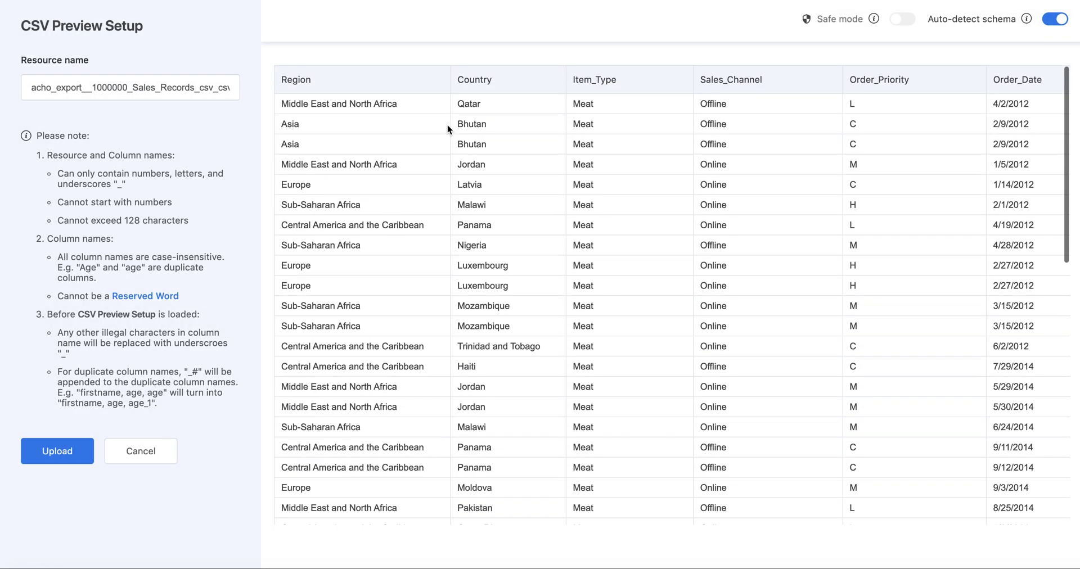
scroll(447, 125, "right", 2)
scroll(447, 125, "right", 5)
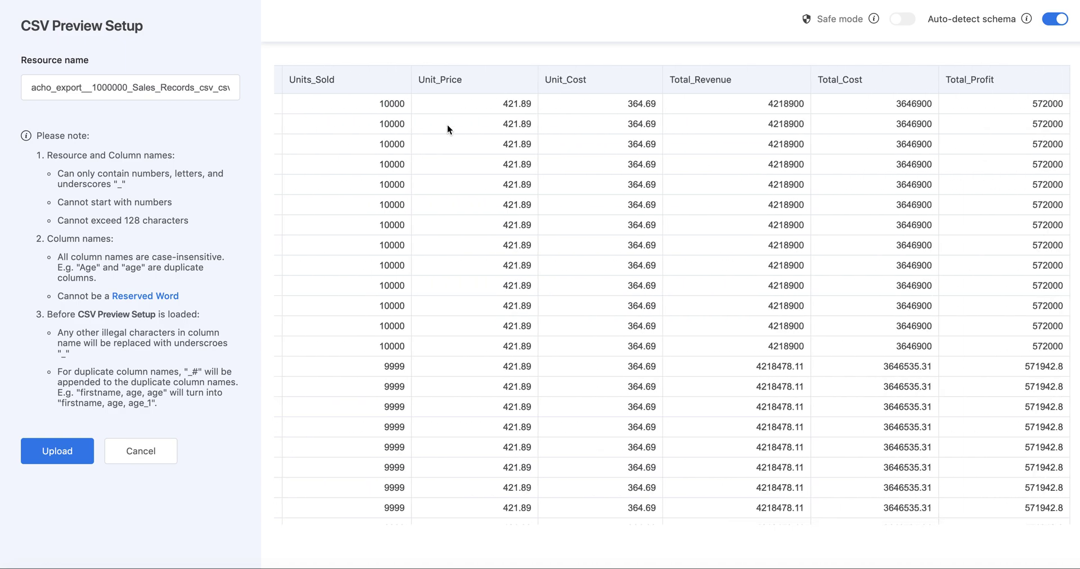
scroll(447, 125, "left", 8)
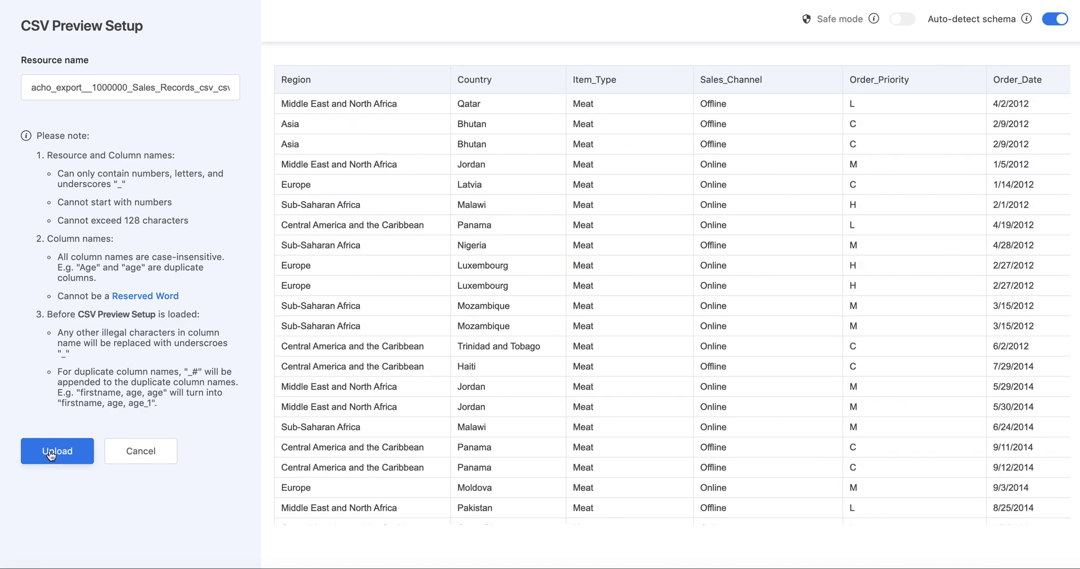
Step: Disable Auto-detect schema to inspect the editable column names and data type choices, and re-enable it
left_click(1060, 22)
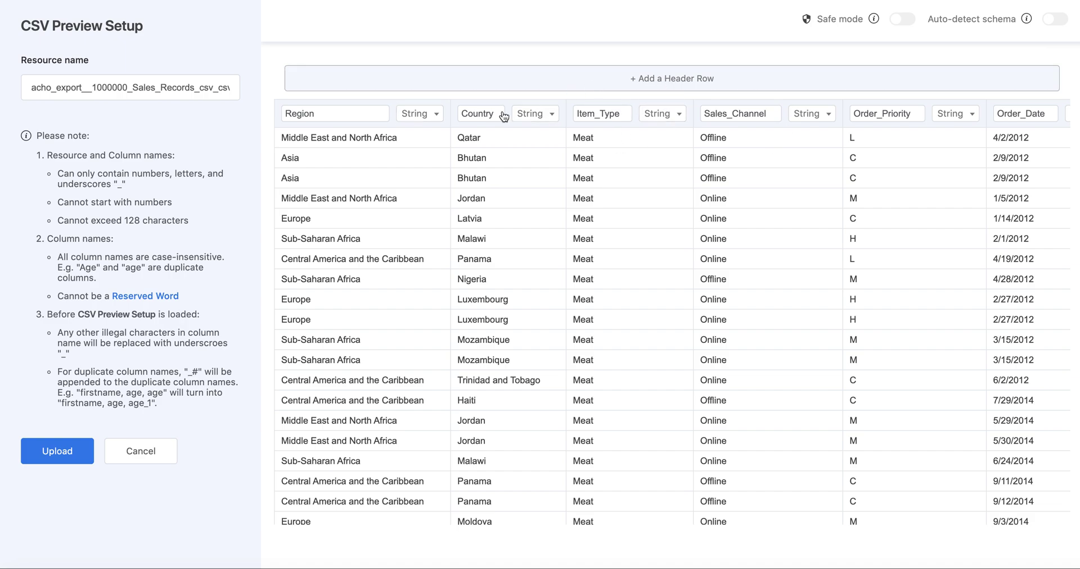
scroll(589, 142, "right", 3)
scroll(589, 142, "left", 3)
scroll(514, 129, "right", 5)
scroll(515, 129, "left", 5)
left_click(419, 120)
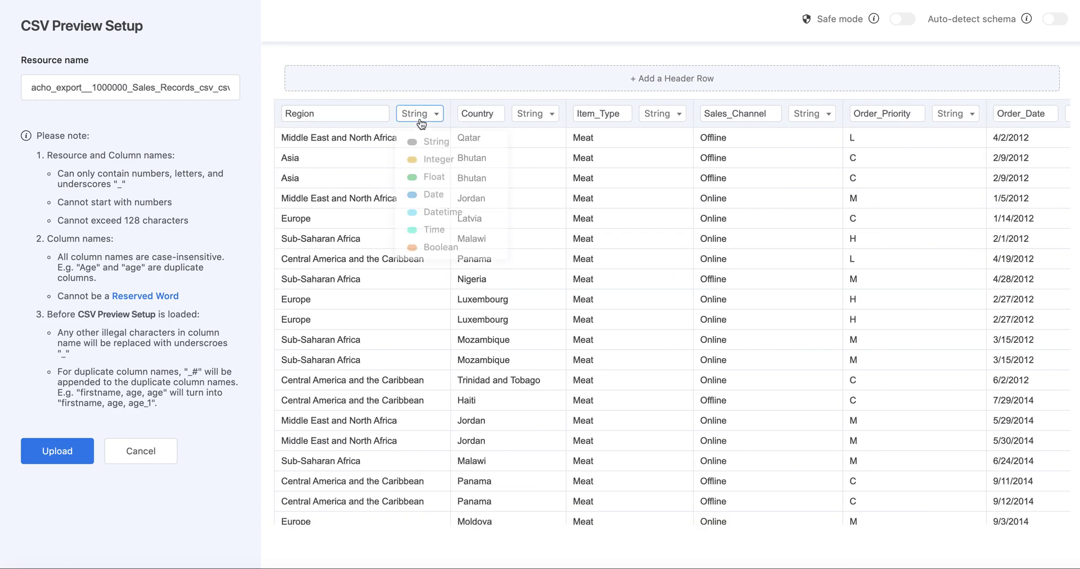
left_click(599, 148)
scroll(599, 149, "right", 15)
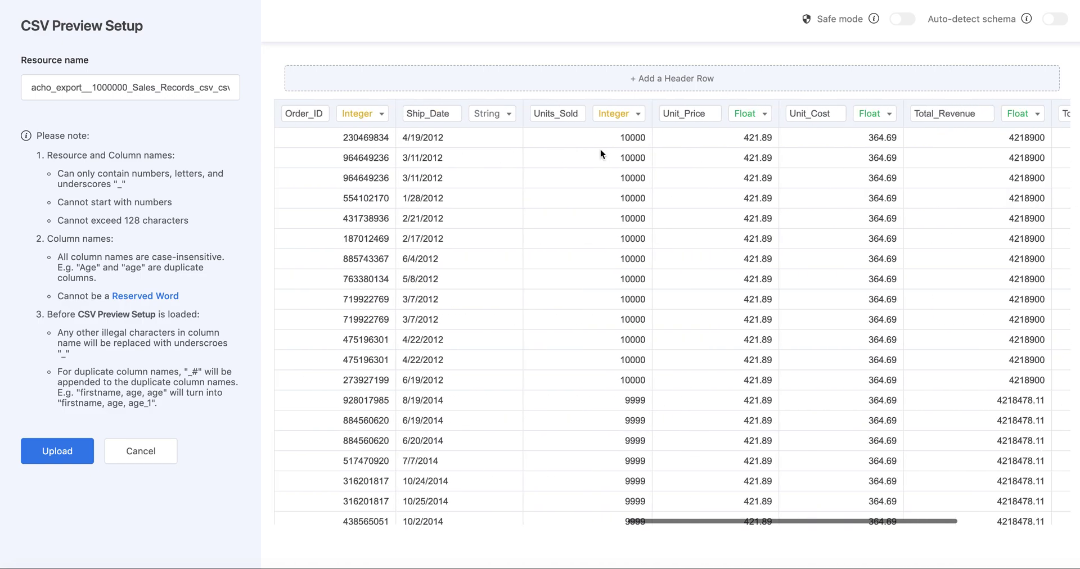
left_click(1043, 23)
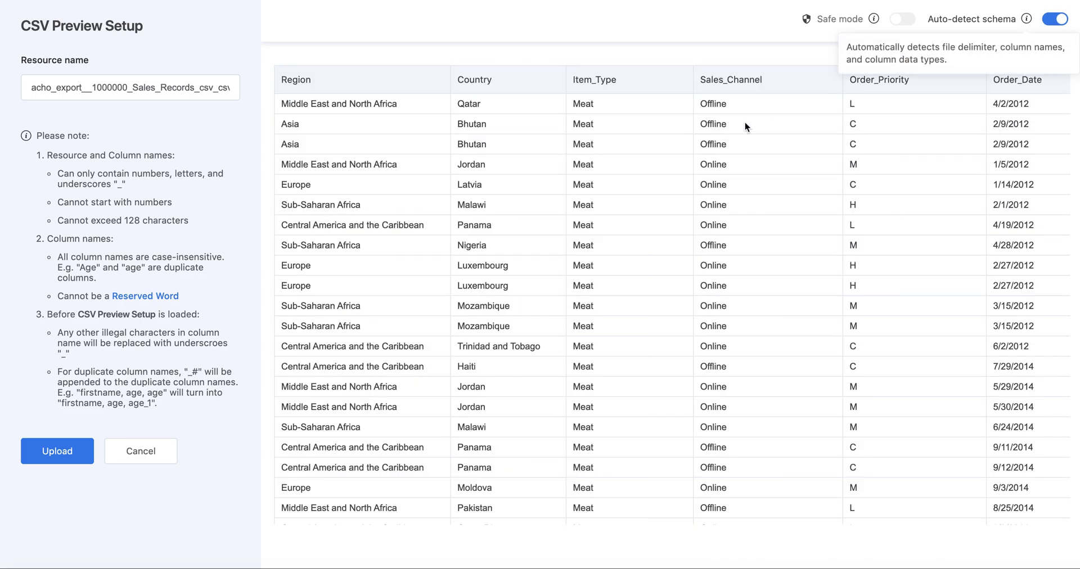
Step: Try Safe mode for the CSV import, and restore Auto-detect schema
scroll(744, 122, "down", 10)
scroll(731, 127, "up", 10)
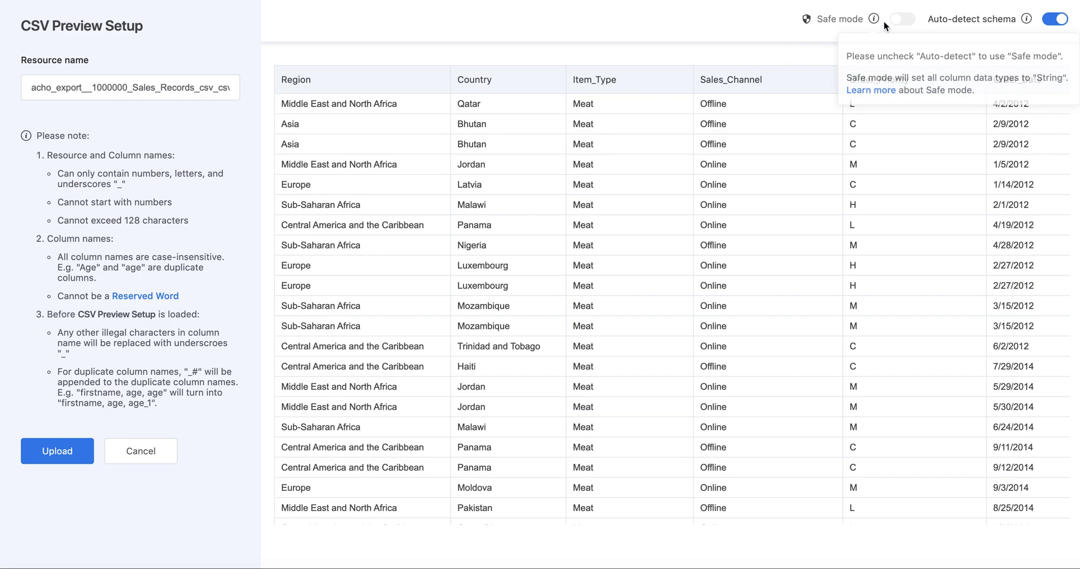
left_click(898, 21)
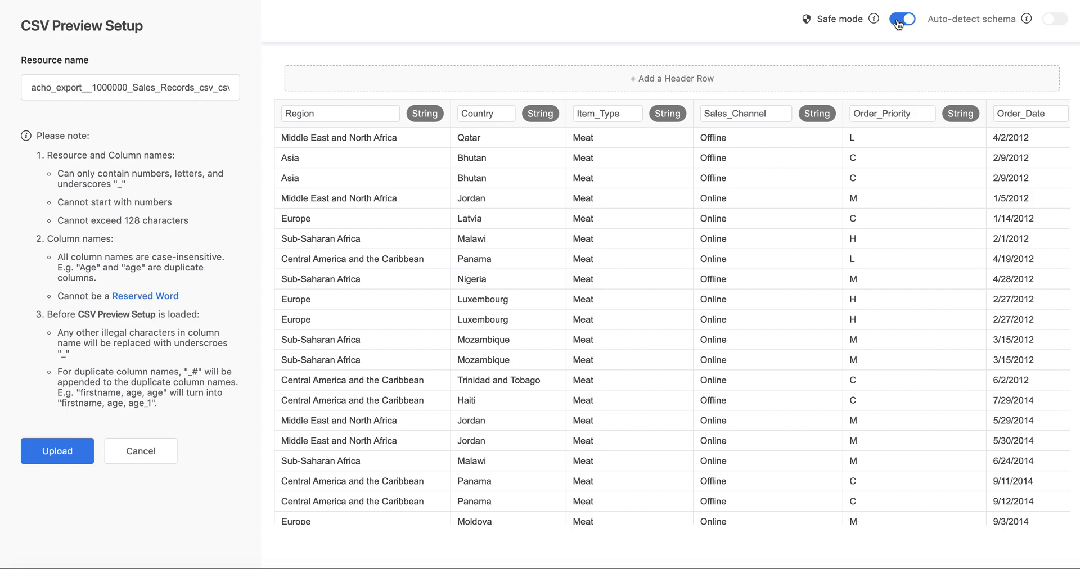
left_click(898, 22)
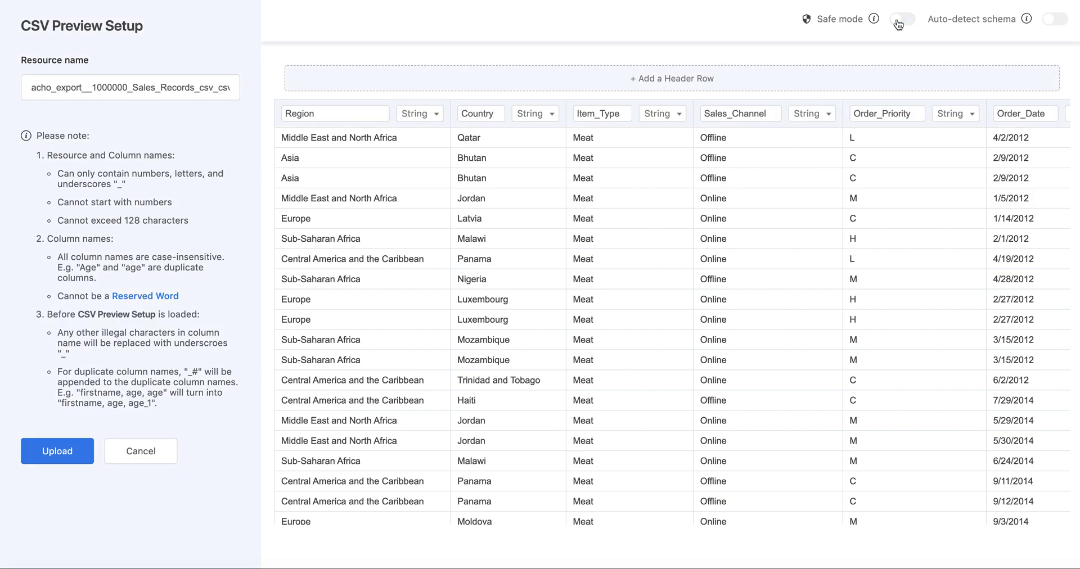
left_click(1054, 21)
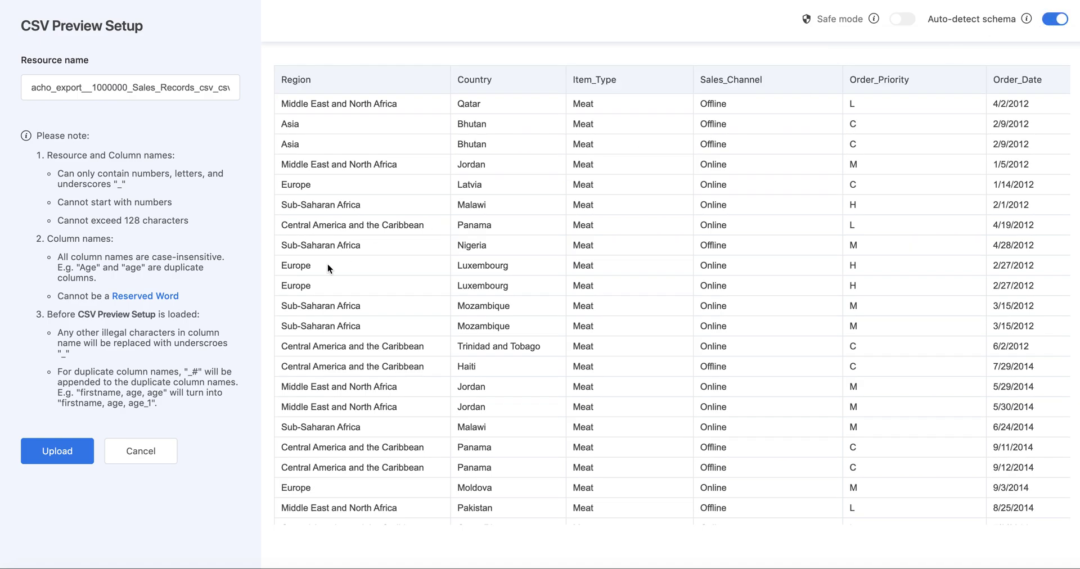
Step: Upload the previewed sales records CSV, and open the 07 Demo project to check its one-million-record sales table
left_click(66, 464)
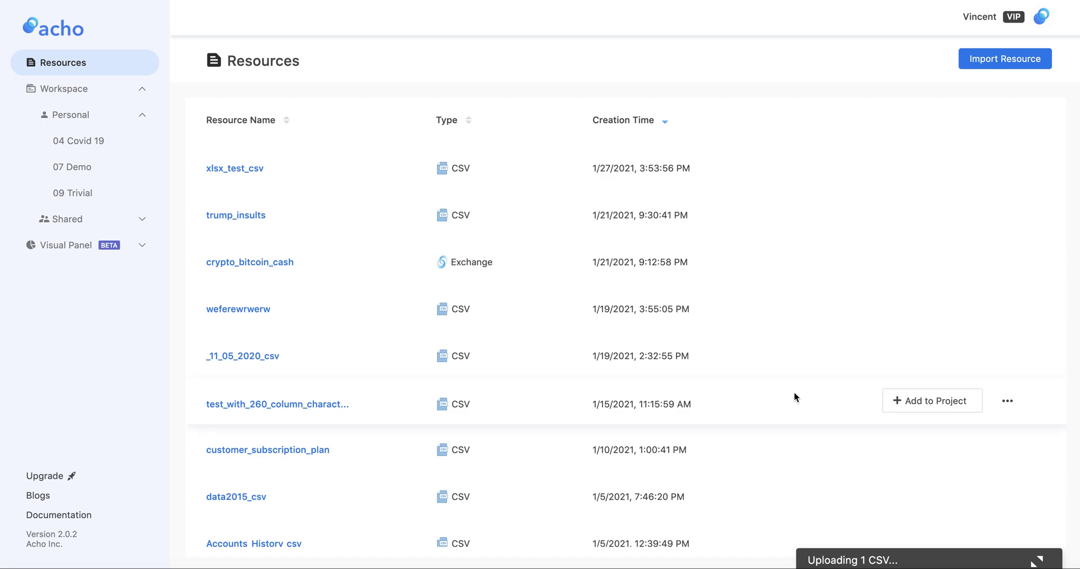
left_click(112, 169)
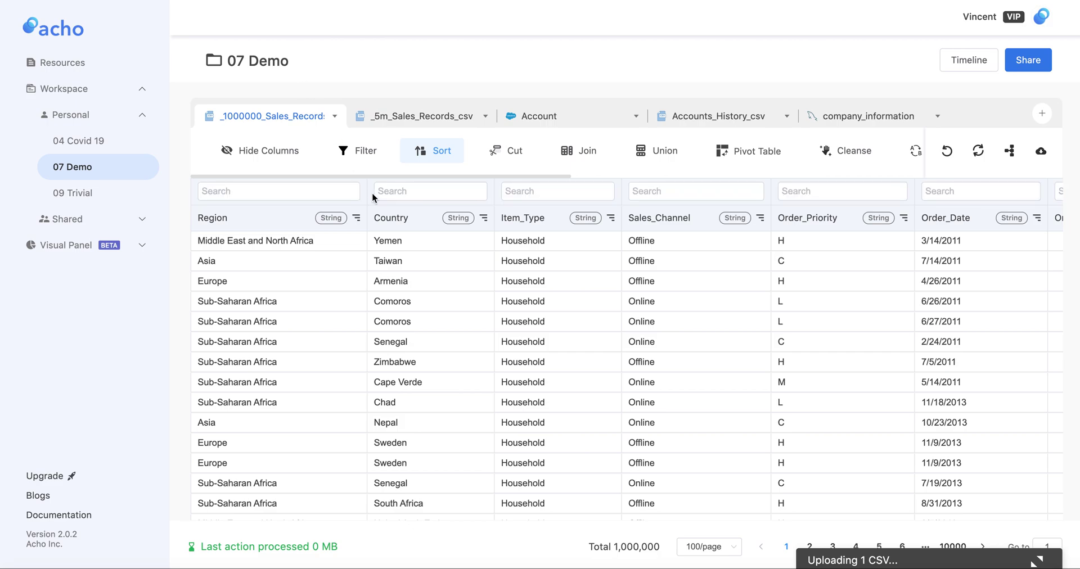
scroll(373, 195, "down", 1)
scroll(375, 198, "up", 1)
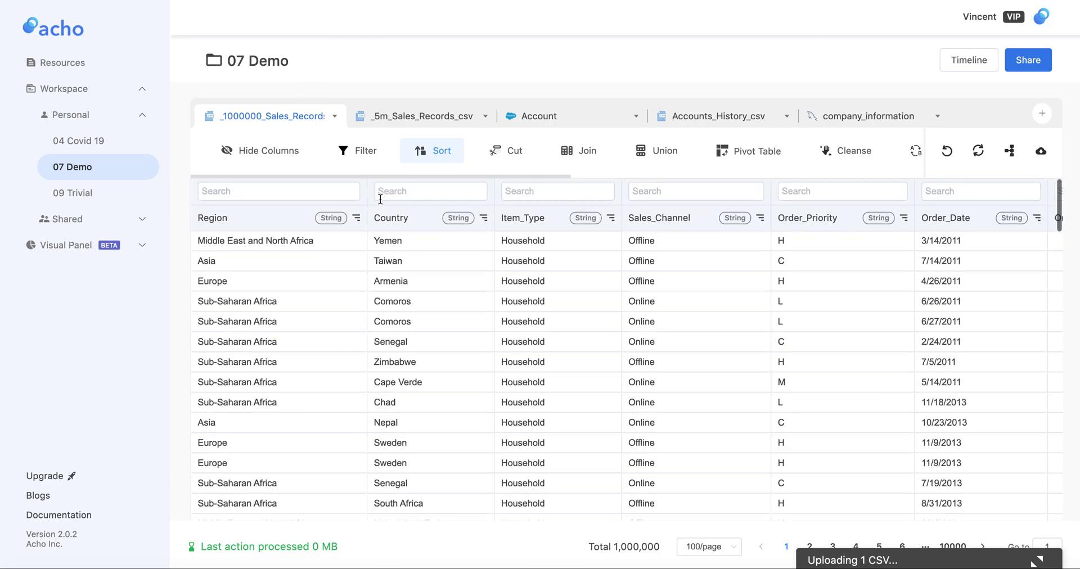
triple_click(632, 555)
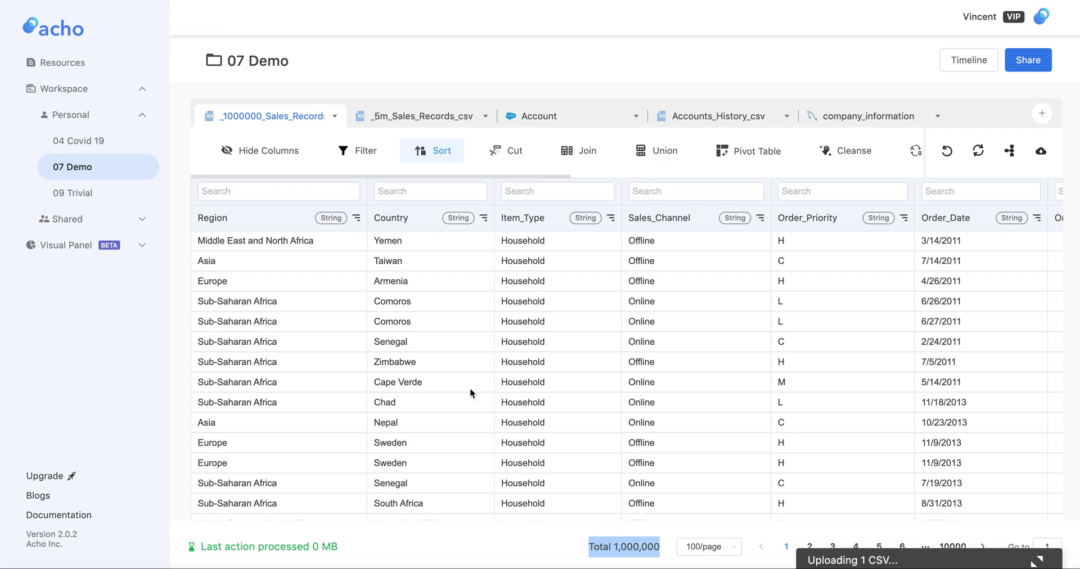
scroll(470, 387, "down", 1)
scroll(470, 388, "up", 1)
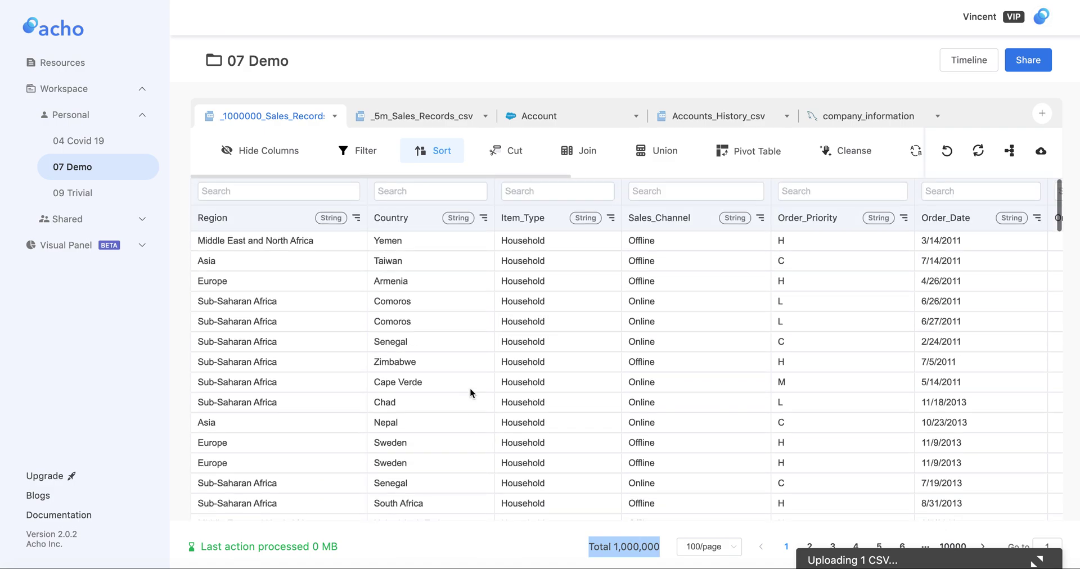
Step: Filter the sales records table to rows whose Sales_Channel contains "Online"
left_click(668, 192)
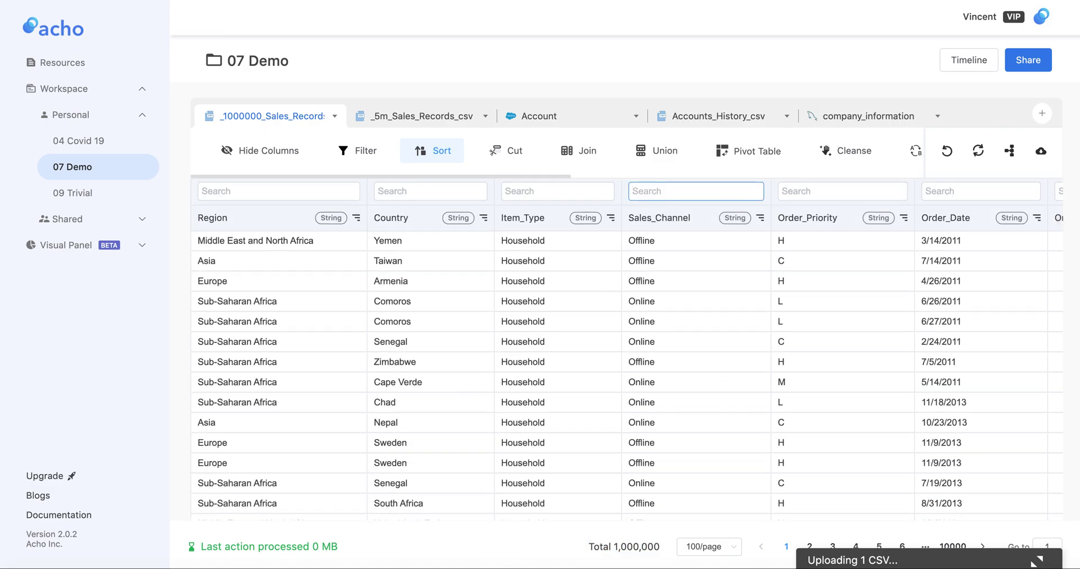
type("Online")
key("Return")
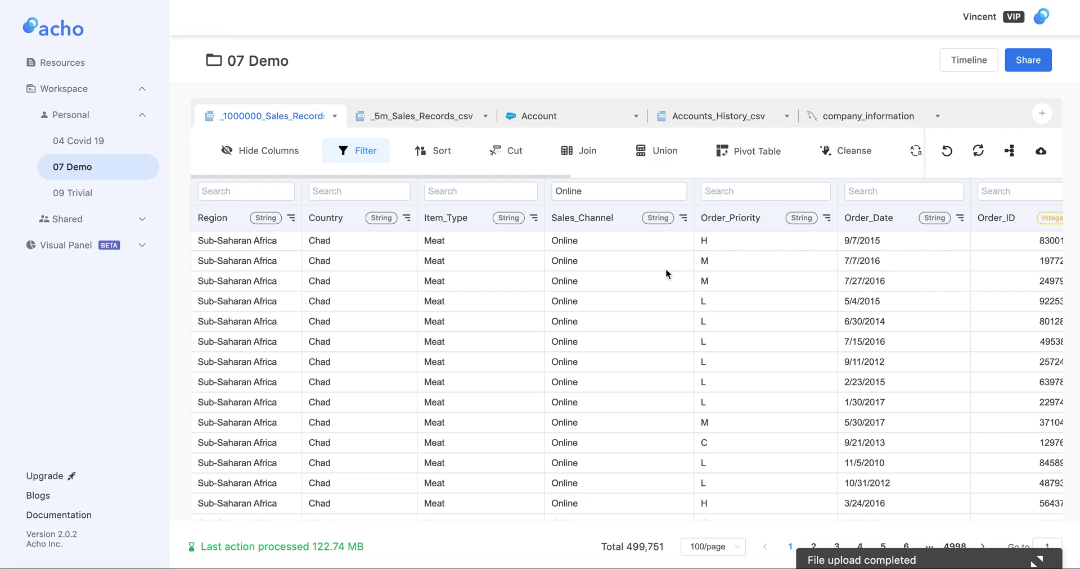
Step: Review the data-processing tools available for the filtered sales table and its export options
scroll(625, 167, "right", 10)
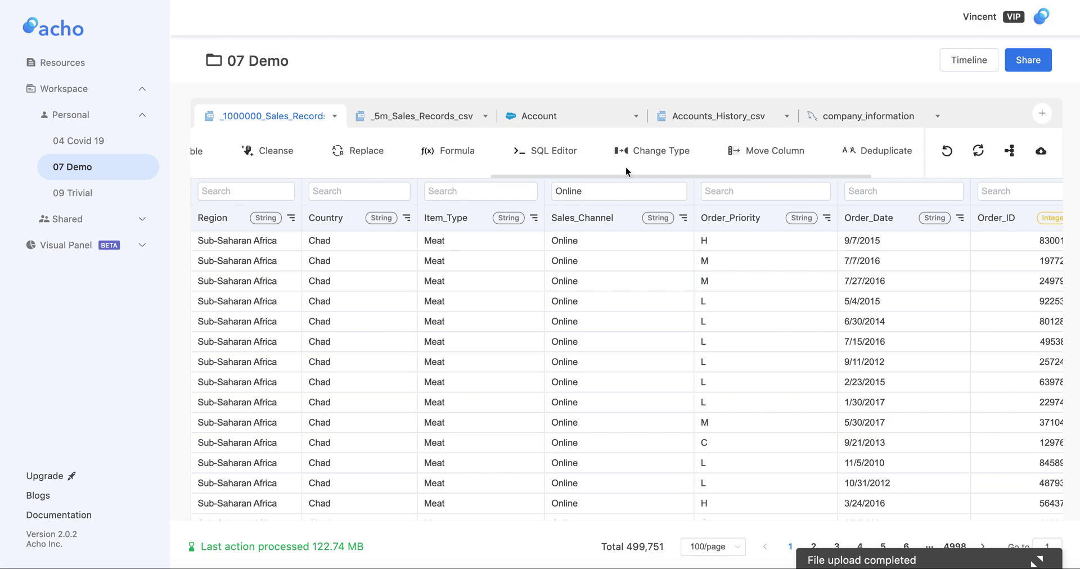
scroll(615, 354, "right", 3)
scroll(616, 350, "left", 3)
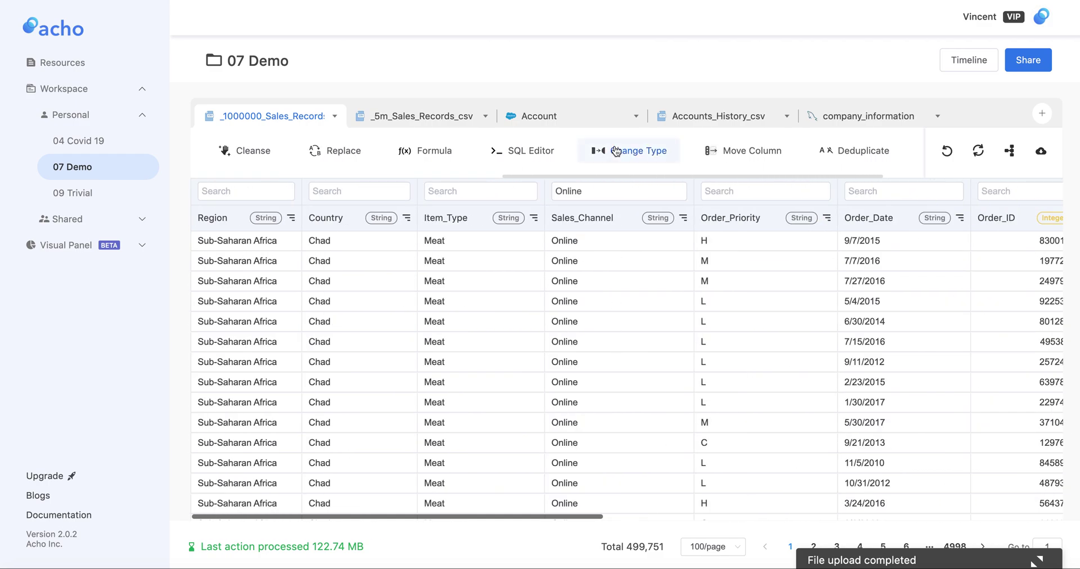
scroll(645, 157, "left", 10)
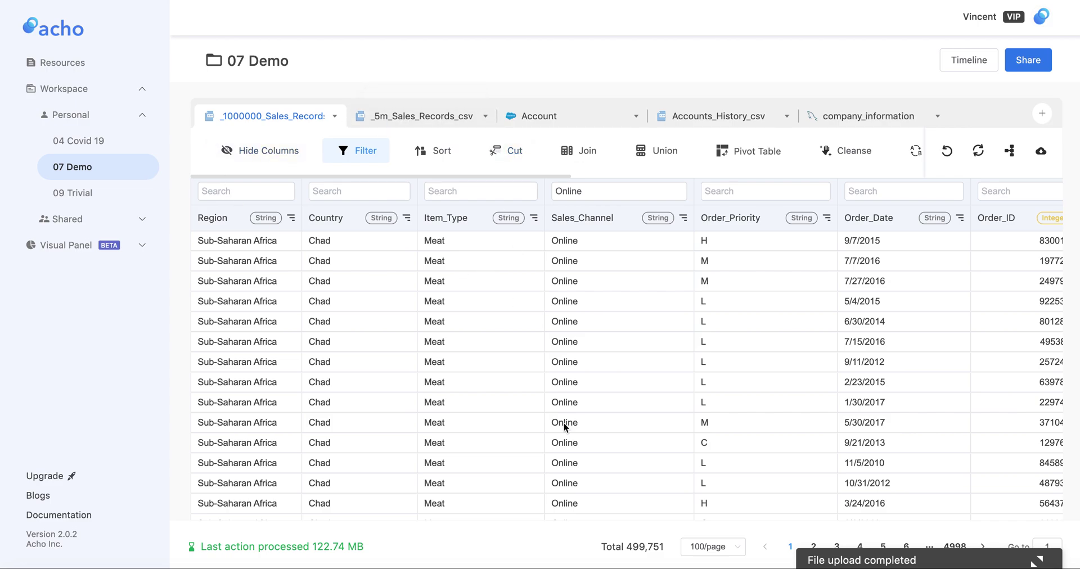
scroll(597, 152, "right", 5)
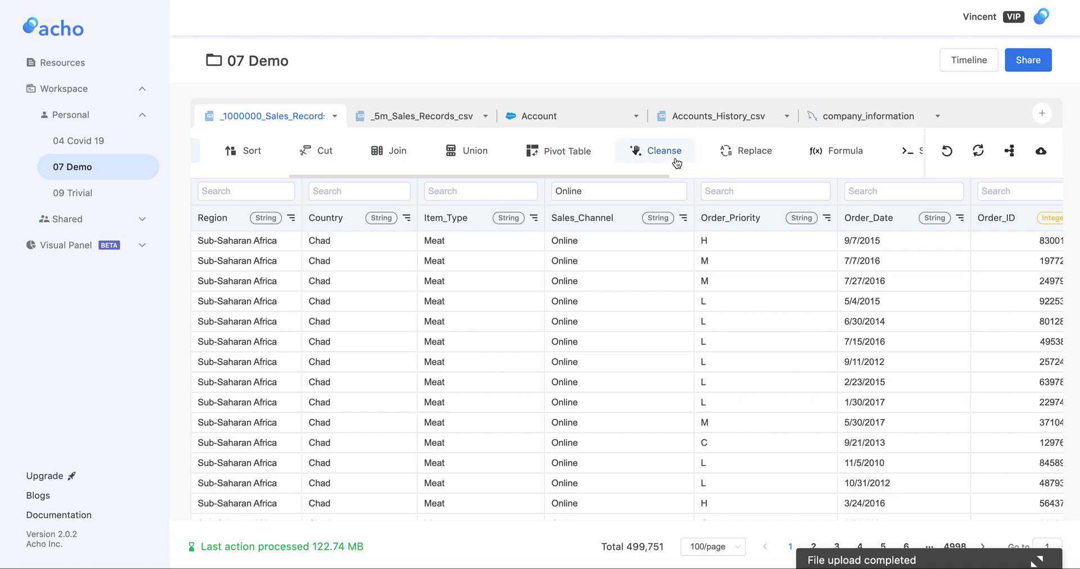
left_click(1041, 151)
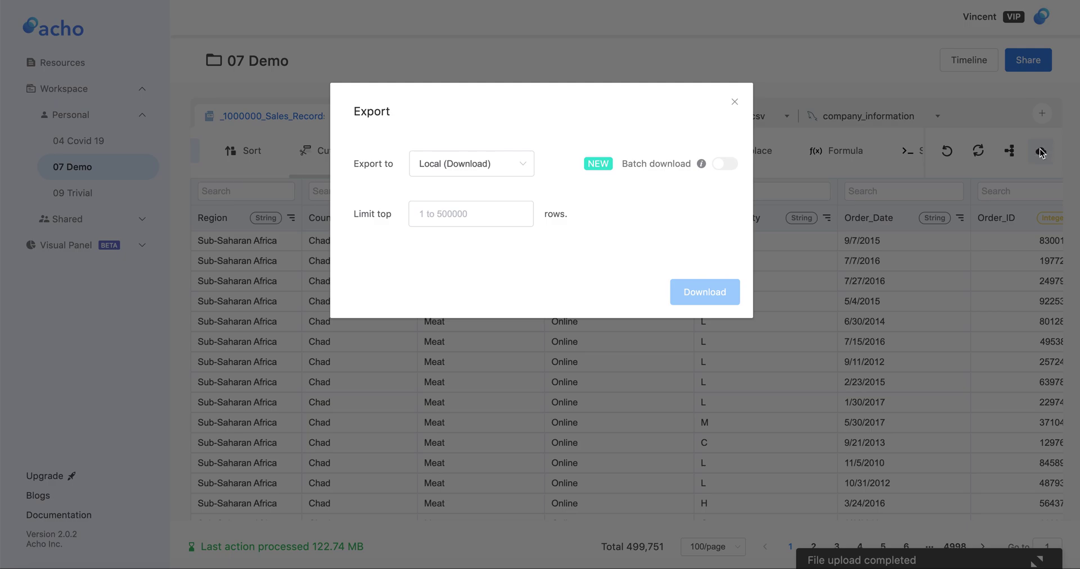
left_click(734, 103)
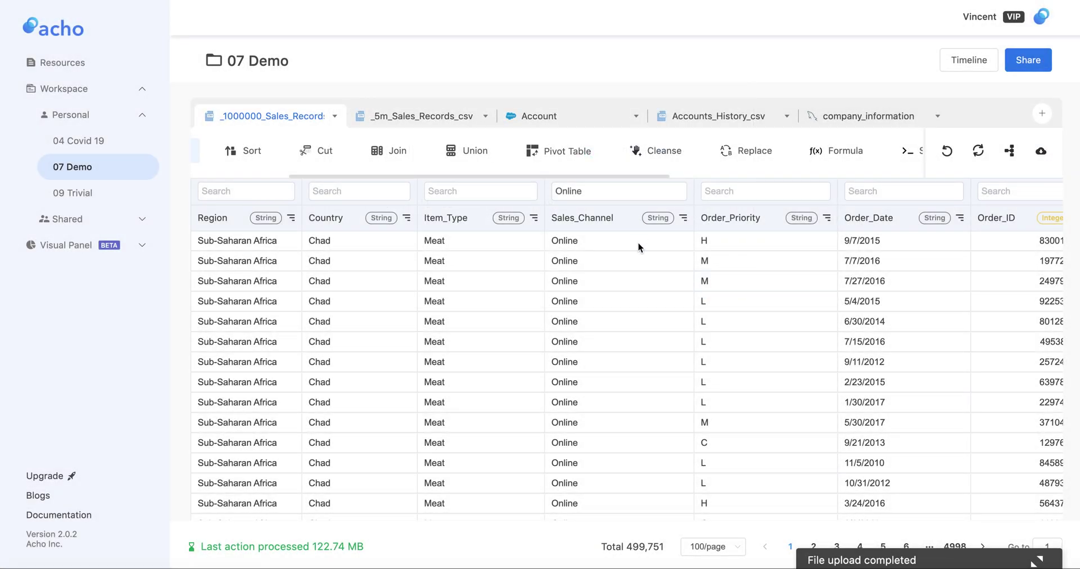
Step: View the sharing panel of the 07 Demo project, with its member invitation field and team list, and close it
scroll(638, 242, "down", 5)
scroll(638, 242, "up", 5)
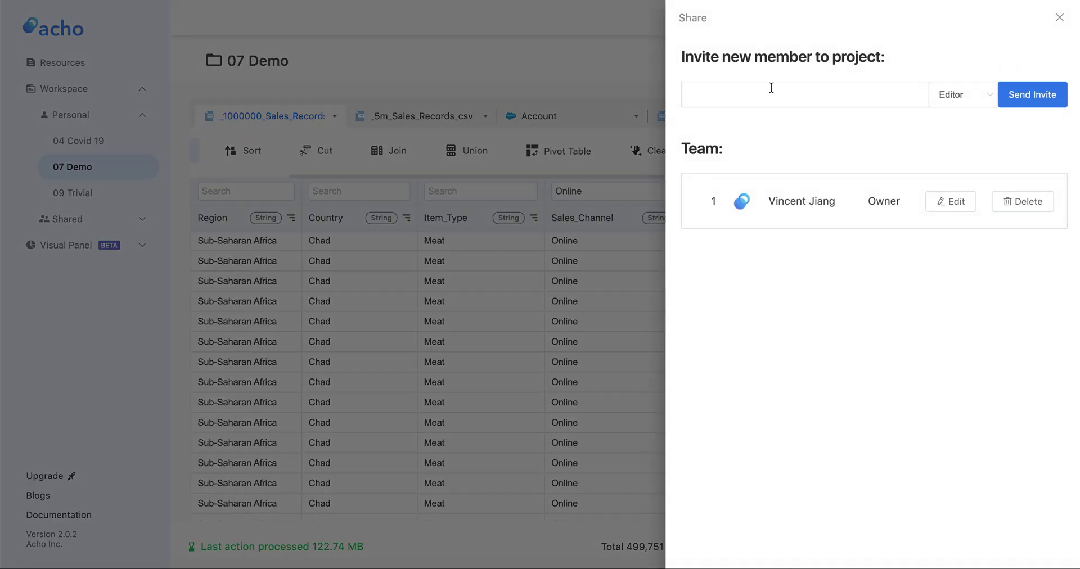
left_click(545, 150)
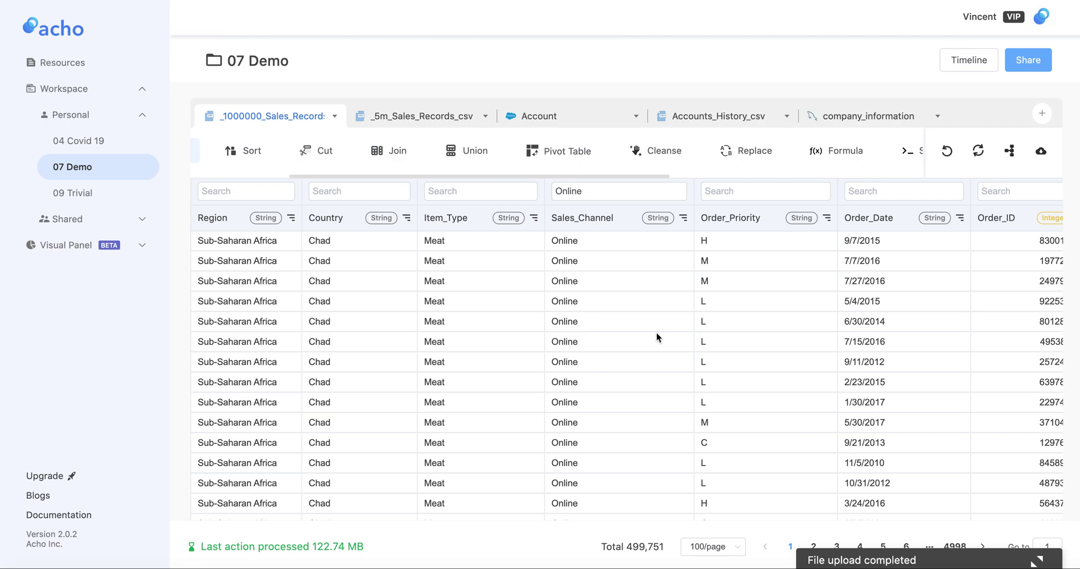
Step: Examine the filter settings of the sales records table, including the Sales_Channel condition and the saved favorites
scroll(657, 333, "down", 1)
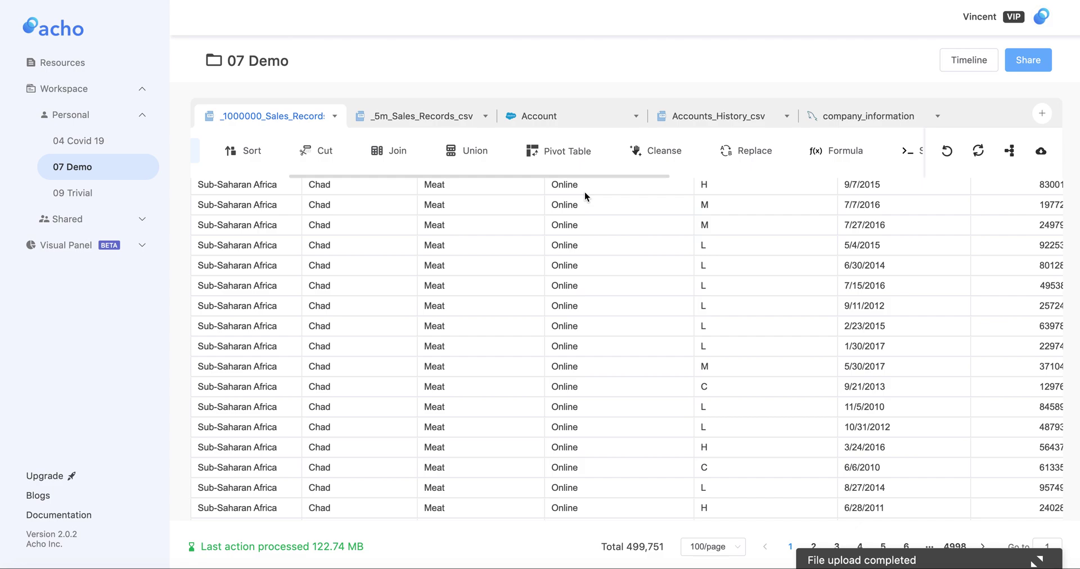
scroll(566, 157, "right", 5)
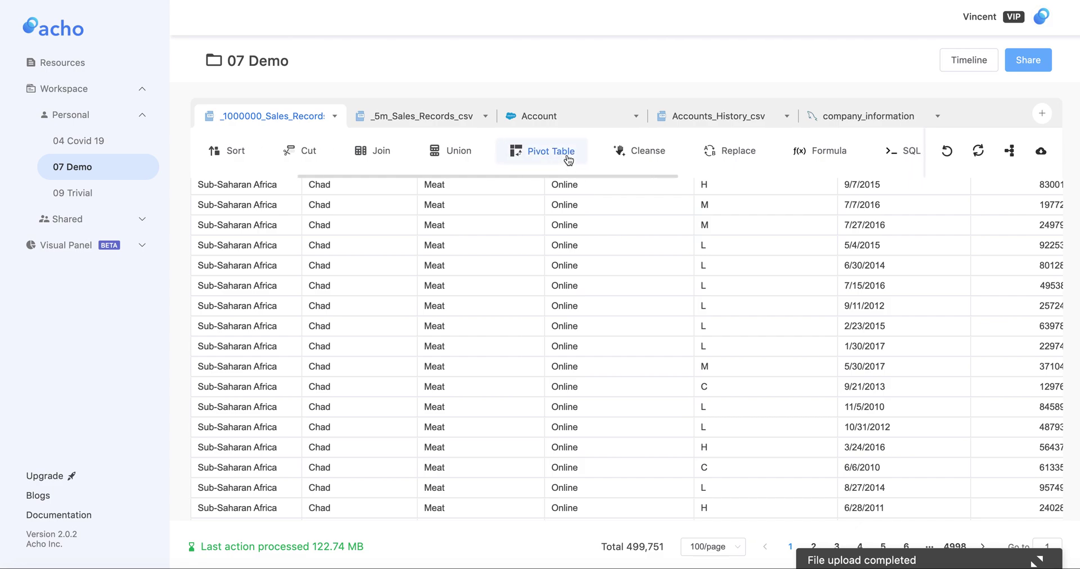
scroll(568, 161, "left", 10)
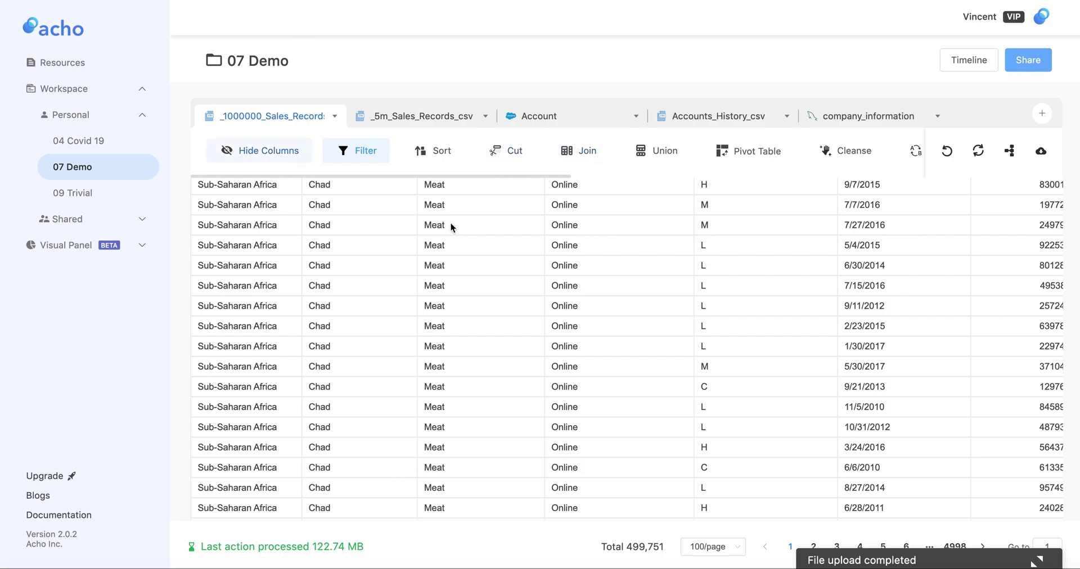
scroll(478, 298, "up", 2)
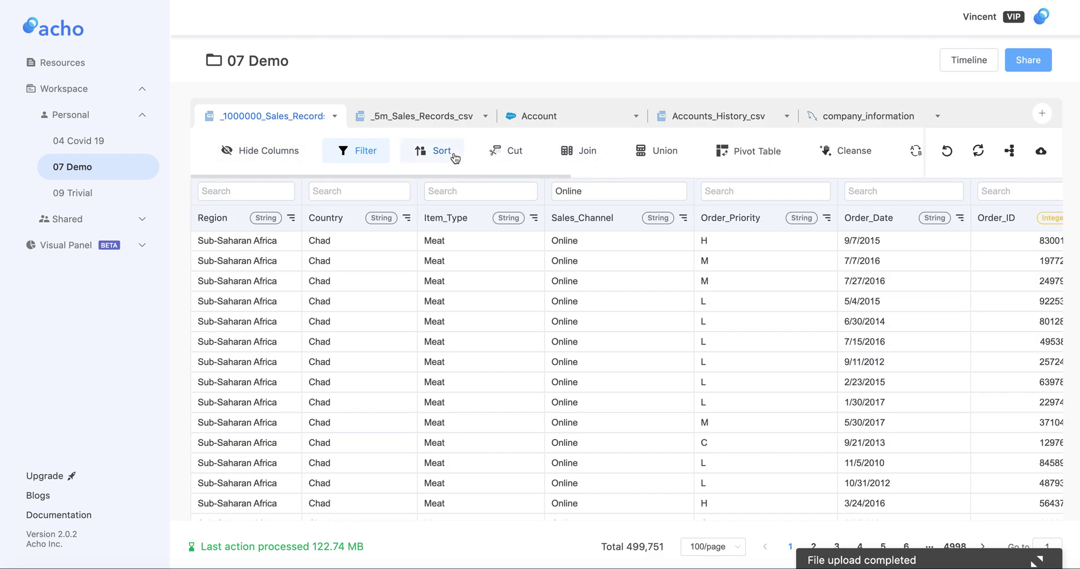
left_click(366, 160)
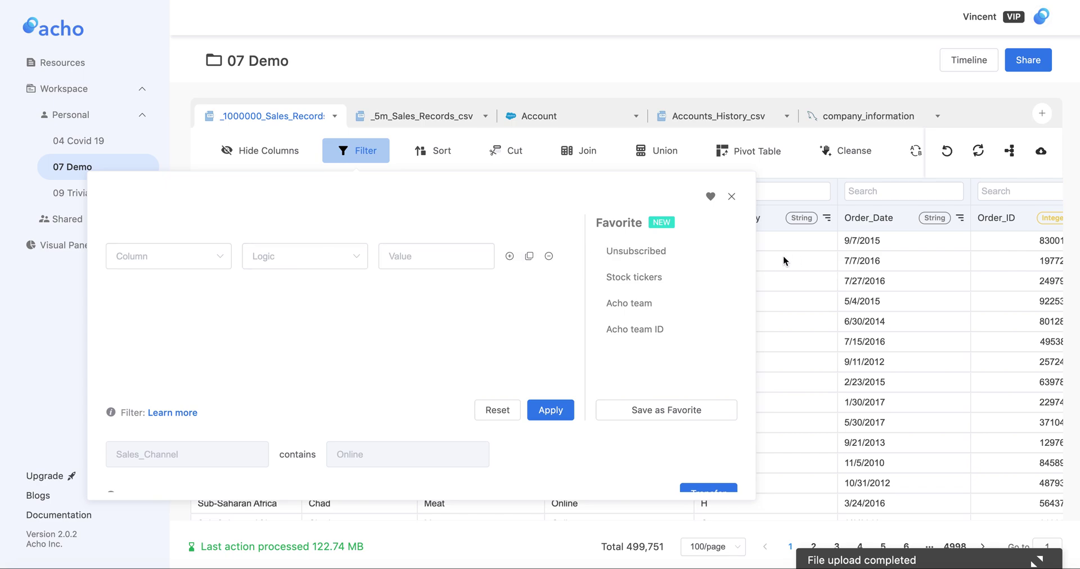
left_click(838, 269)
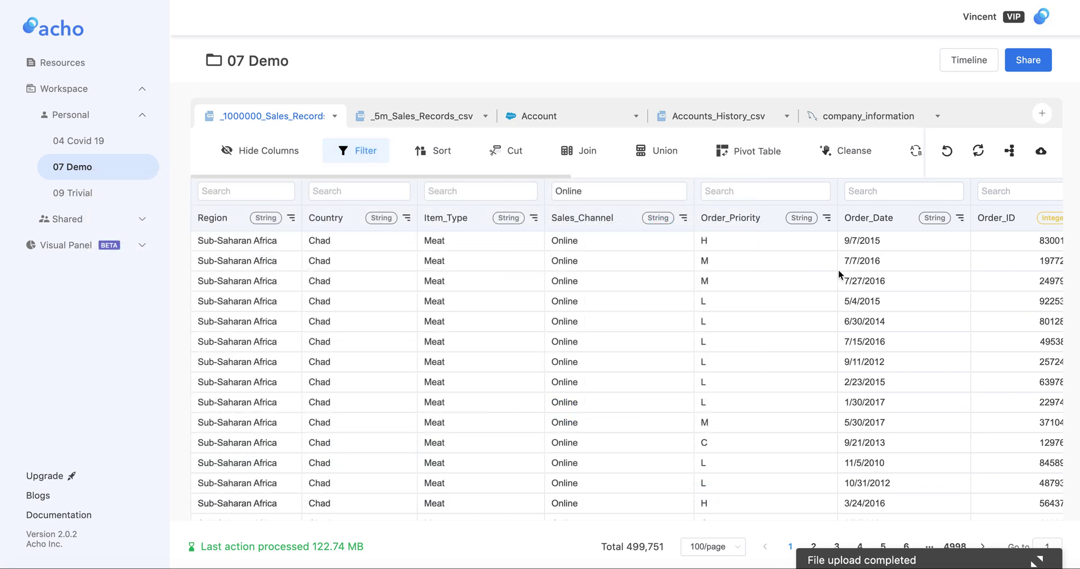
Step: Check the project's member invitation options once more, and return to the table's data-processing tools
left_click(1020, 66)
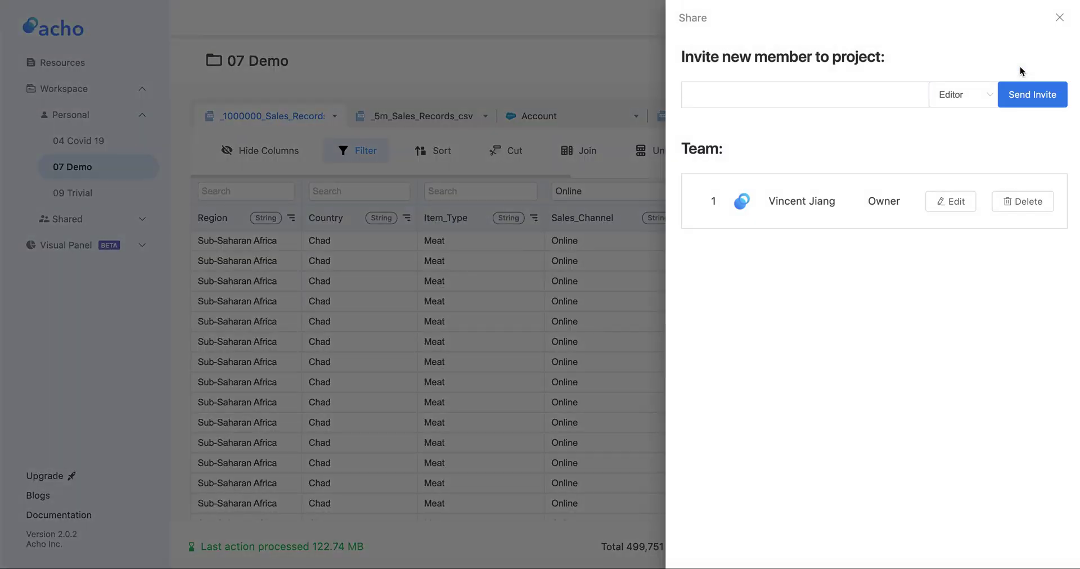
left_click(510, 136)
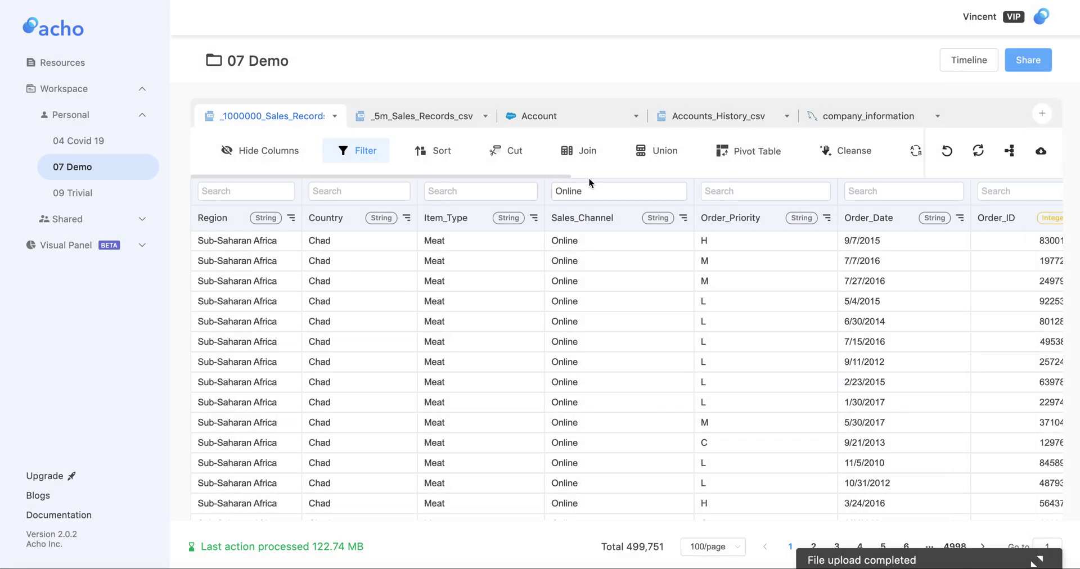
scroll(578, 169, "right", 5)
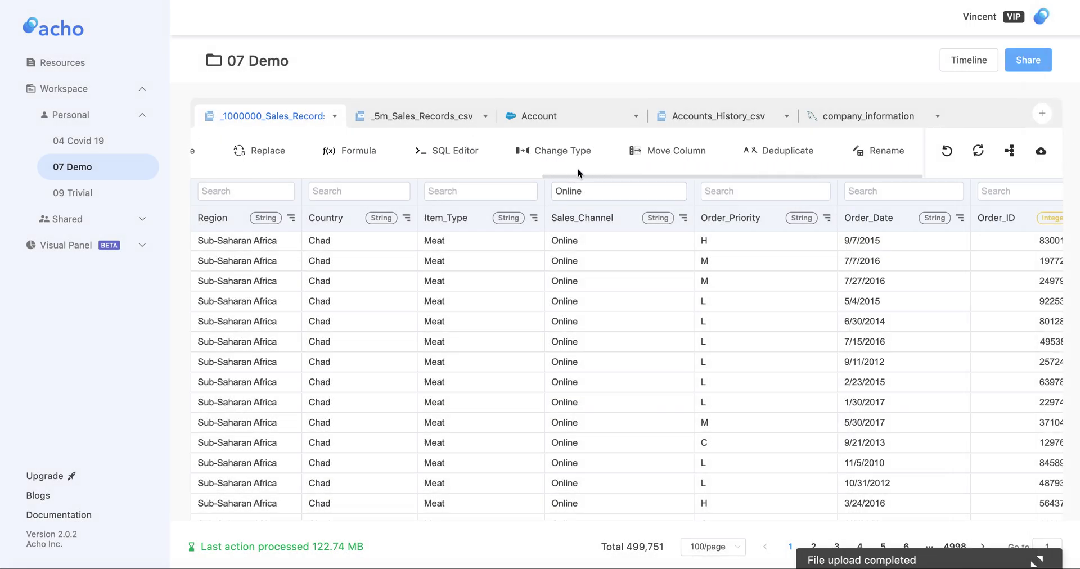